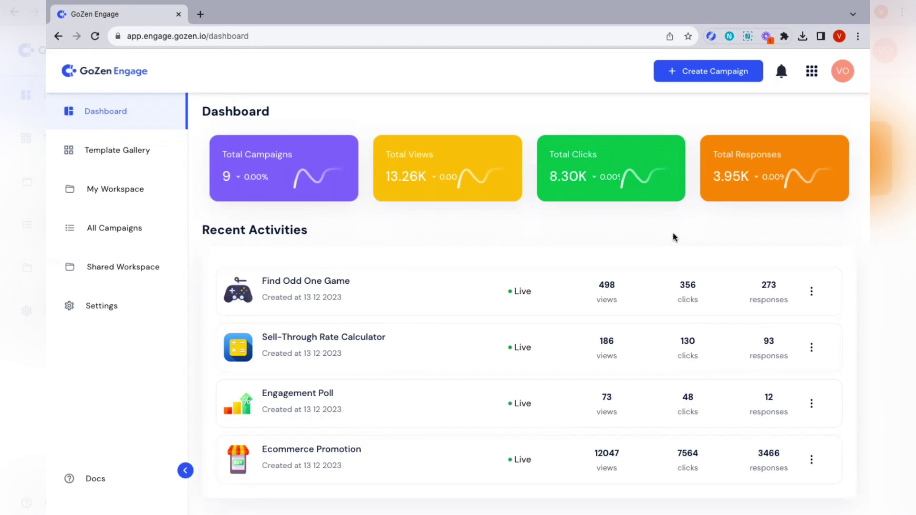
Step: Start a new campaign from the Dashboard to get the template-or-AI choice
{"action": "left_click", "coordinate": [719, 67]}
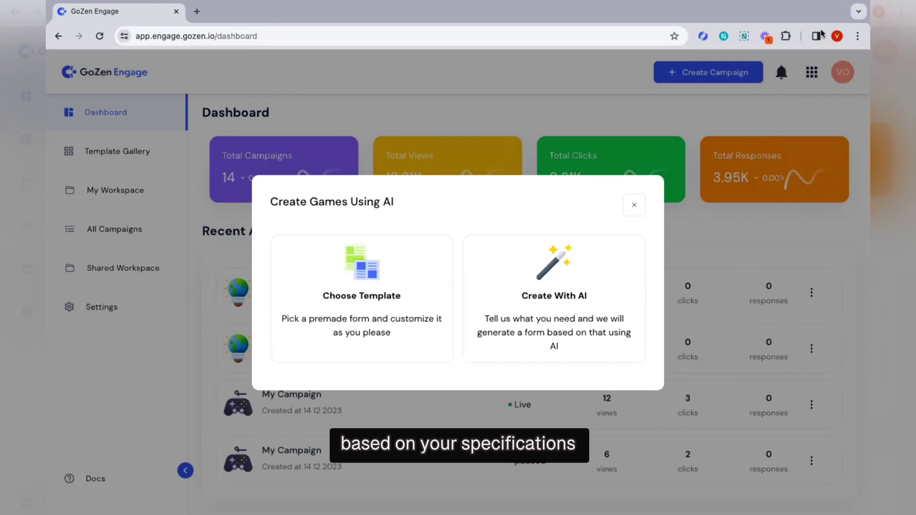
Step: Generate an AI quiz named 'World Famous Cuisine Quiz' described as world famous cuisines, with 5 questions
{"action": "left_click", "coordinate": [592, 323]}
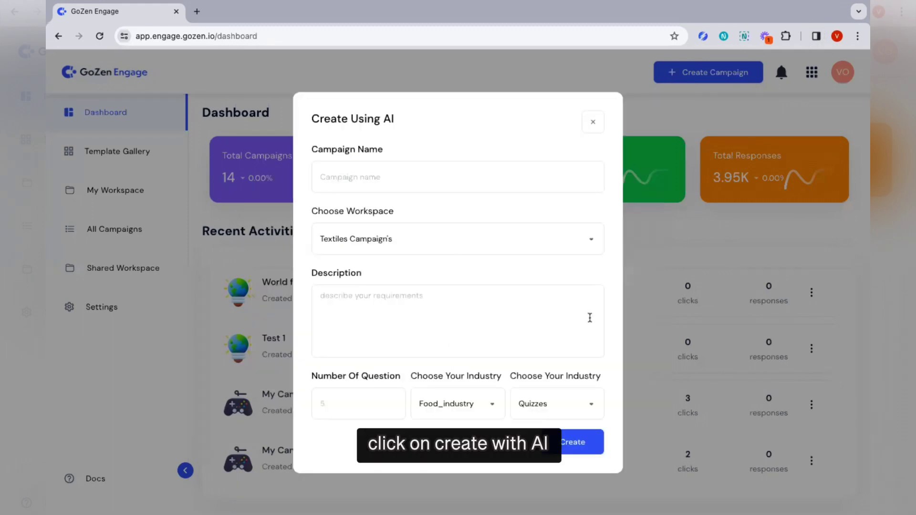
{"action": "left_click", "coordinate": [428, 178]}
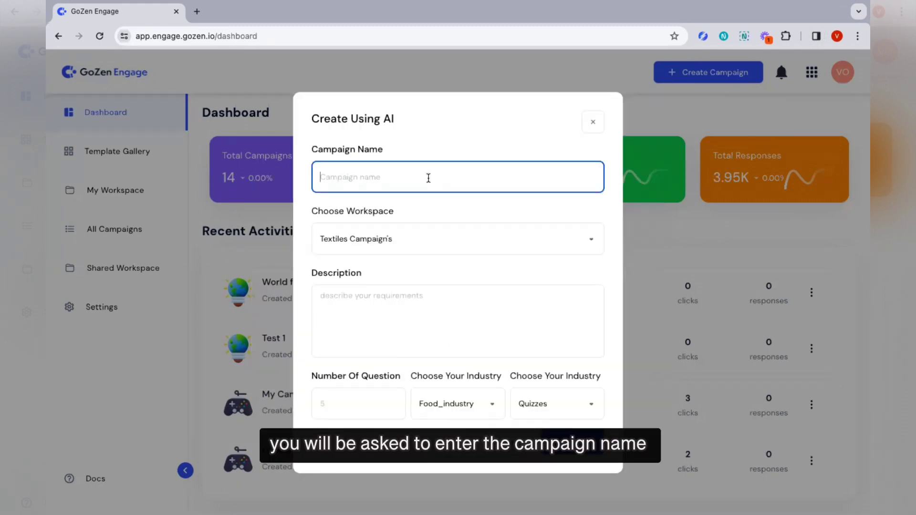
{"action": "type", "text": "W"}
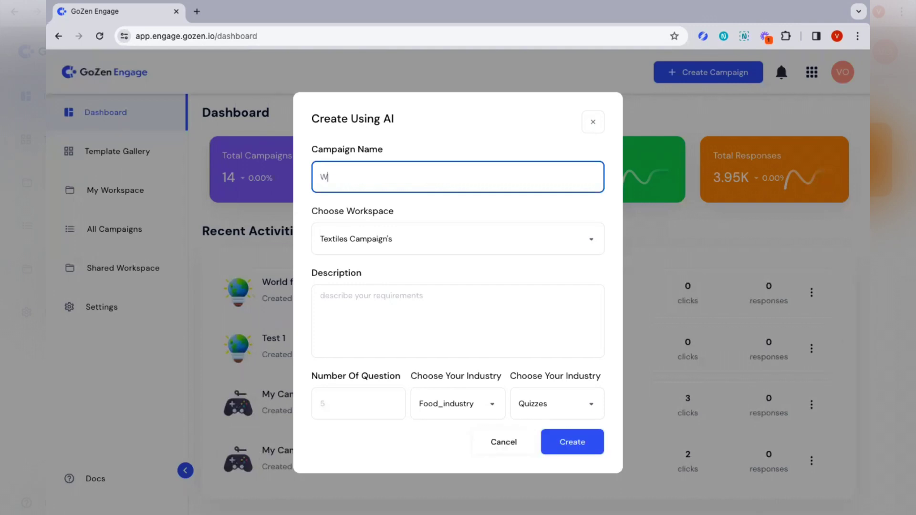
{"action": "type", "text": "orld Famous Cuisine Quiz"}
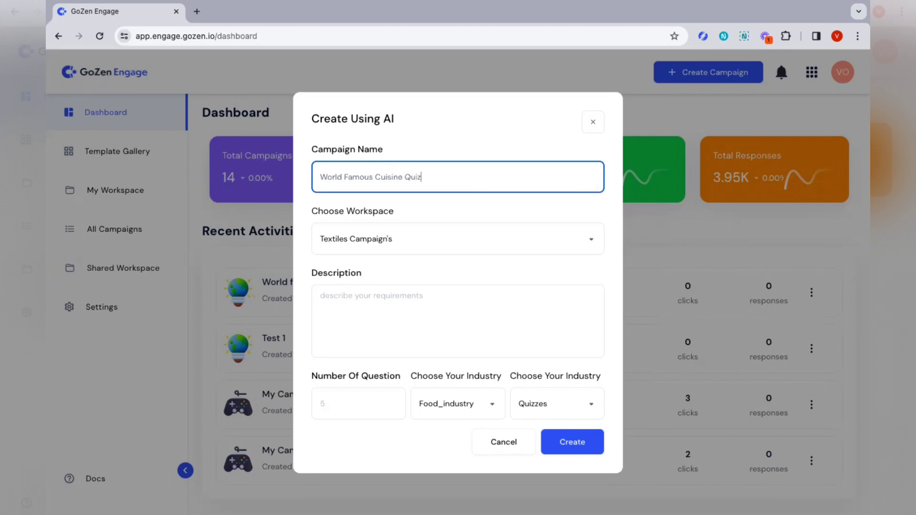
{"action": "left_click", "coordinate": [372, 305]}
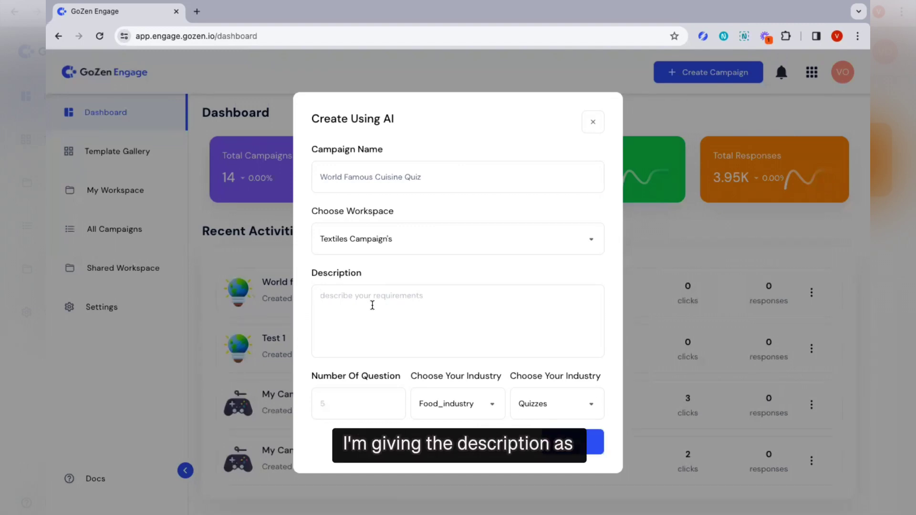
{"action": "type", "text": "Cre"}
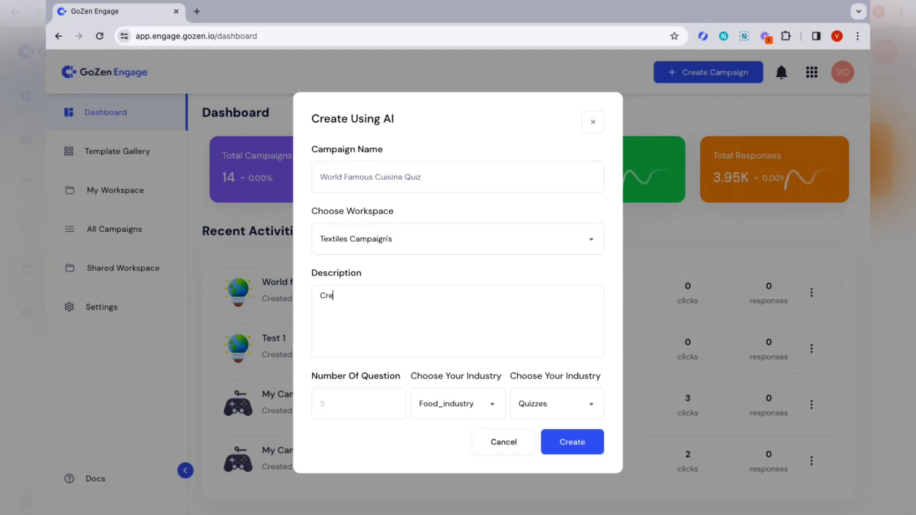
{"action": "type", "text": "ate a qui"}
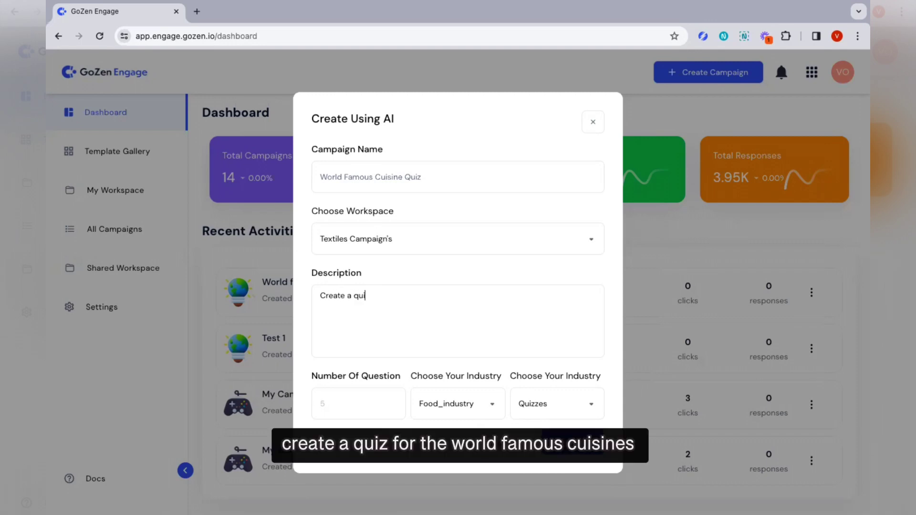
{"action": "type", "text": "z fo"}
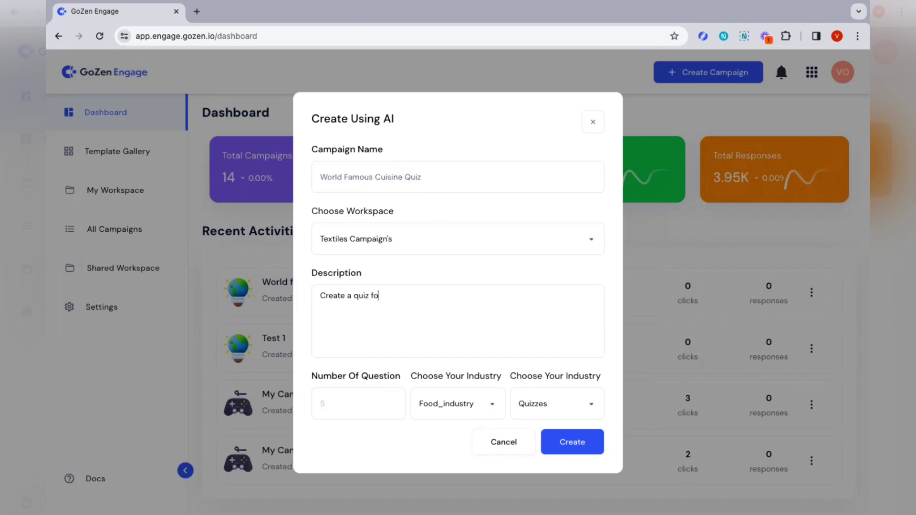
{"action": "type", "text": "r the world famous cuisines"}
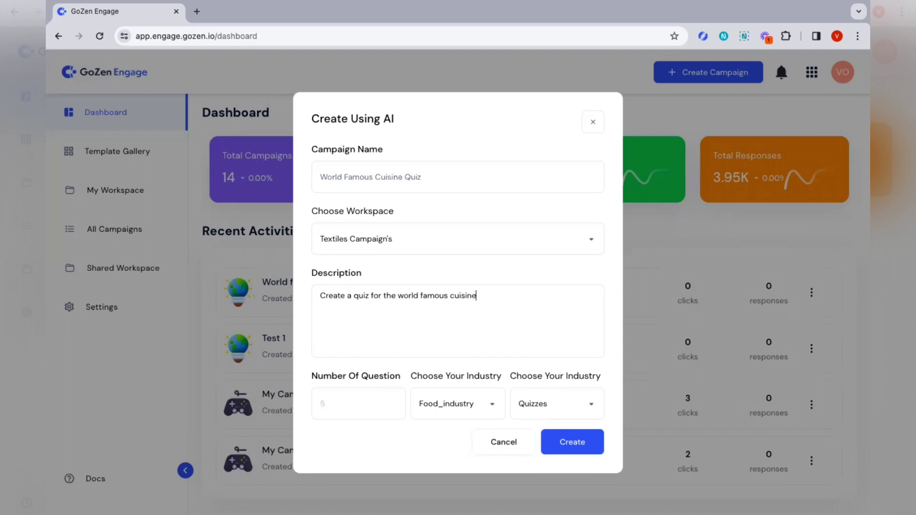
{"action": "left_click", "coordinate": [333, 407]}
{"action": "type", "text": "5"}
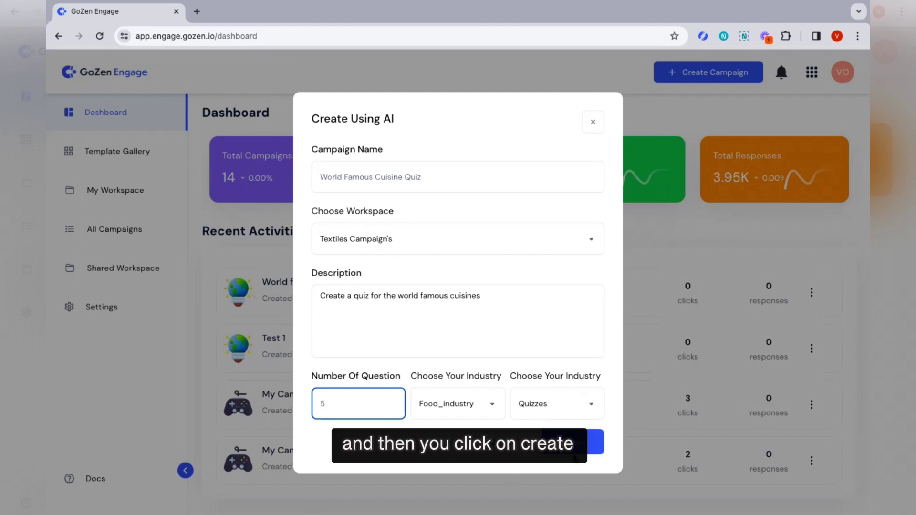
{"action": "left_click", "coordinate": [575, 449]}
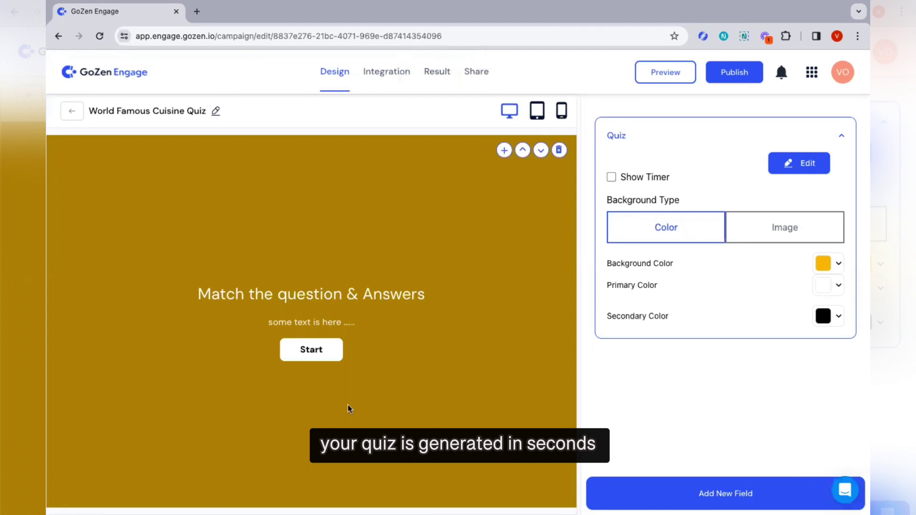
Step: Preview the generated quiz, advancing through questions to 'Is kimchi a traditional dish in Korea?'
{"action": "left_click", "coordinate": [310, 352]}
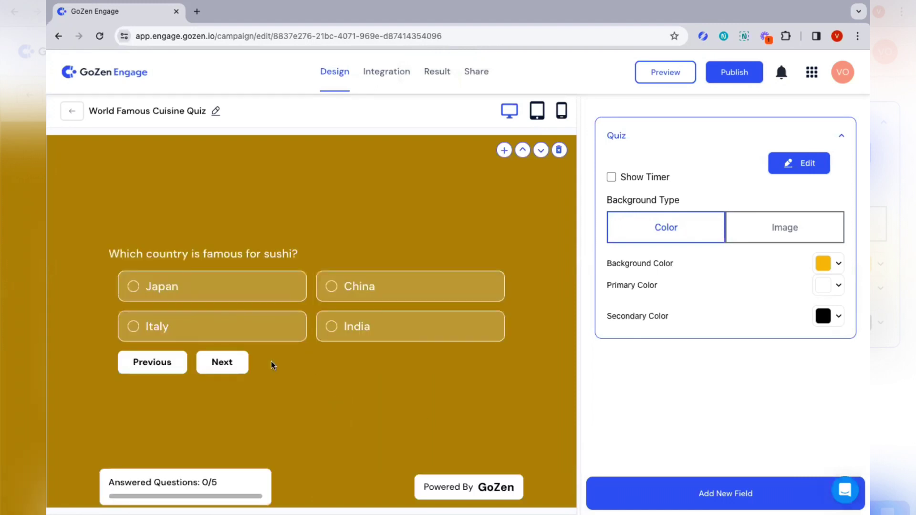
{"action": "left_click", "coordinate": [229, 365]}
{"action": "left_click", "coordinate": [229, 367]}
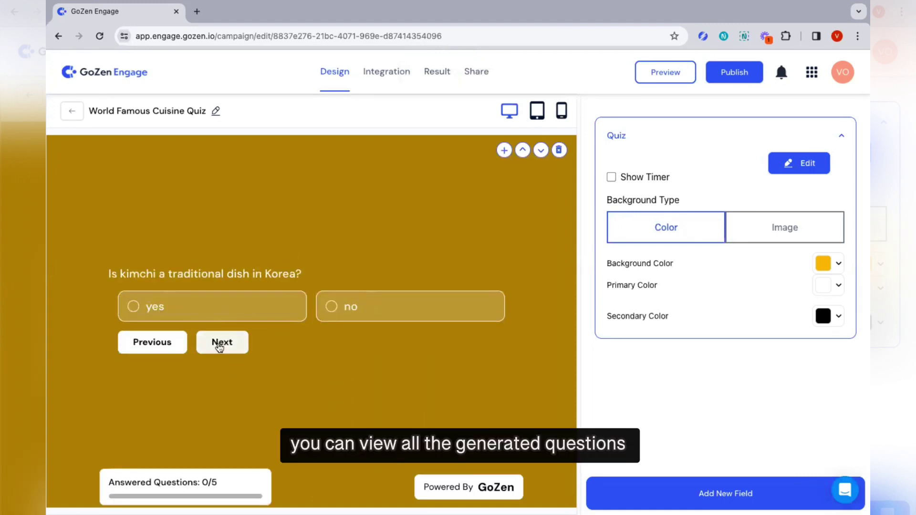
{"action": "left_click", "coordinate": [225, 363]}
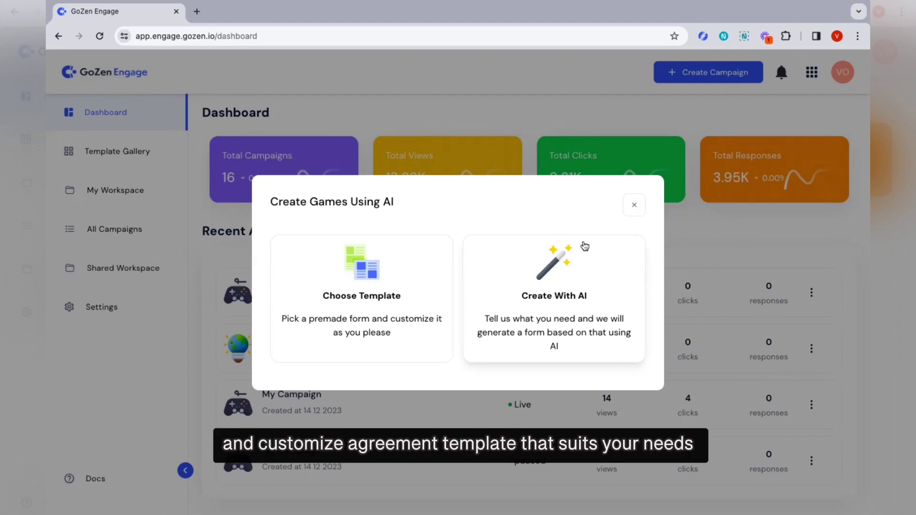
Step: Pick the premade template route and show the Food Industry templates
{"action": "left_click", "coordinate": [406, 311]}
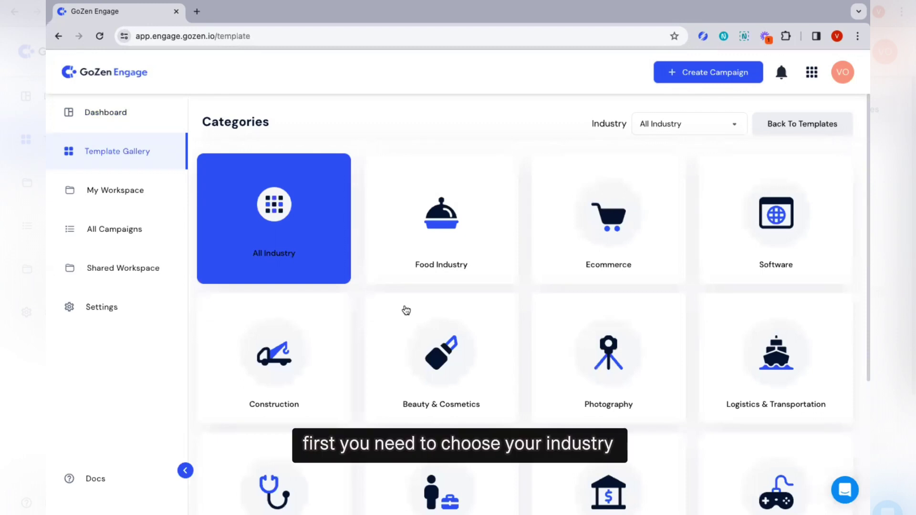
{"action": "left_click", "coordinate": [456, 239]}
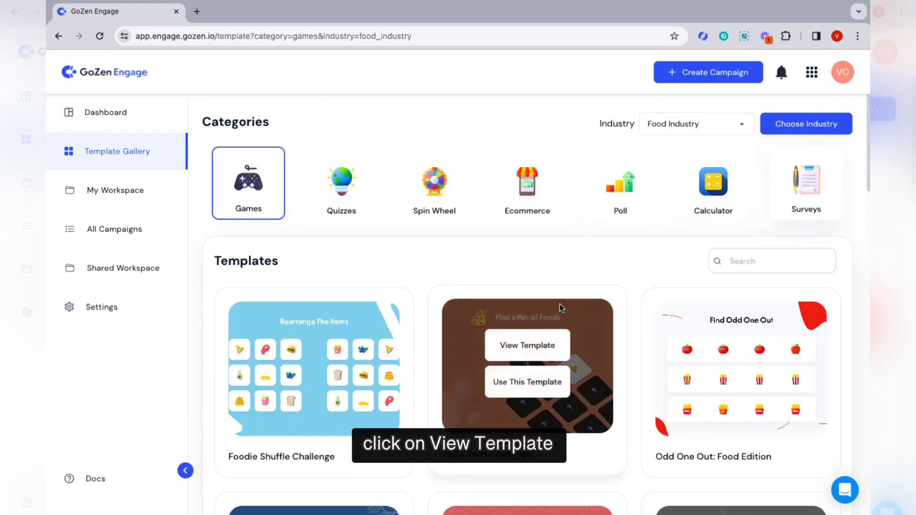
Step: Start a campaign from the Foodie Shuffle Challenge template named 'Food Shuffle Challenge'
{"action": "left_click", "coordinate": [336, 352]}
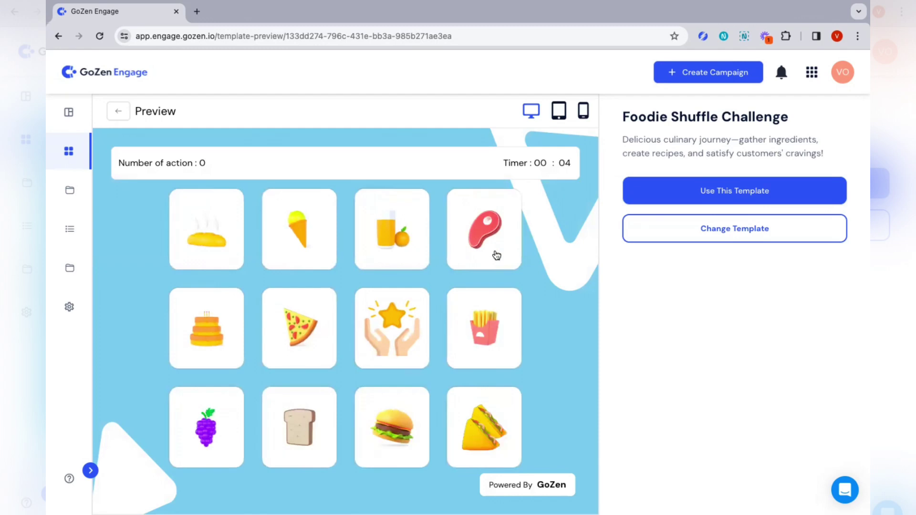
{"action": "left_click", "coordinate": [667, 200]}
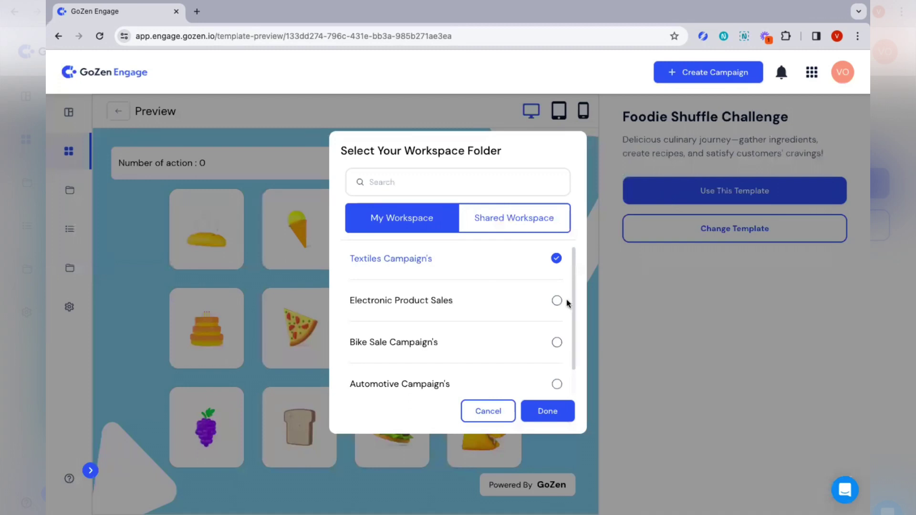
{"action": "left_click", "coordinate": [549, 410]}
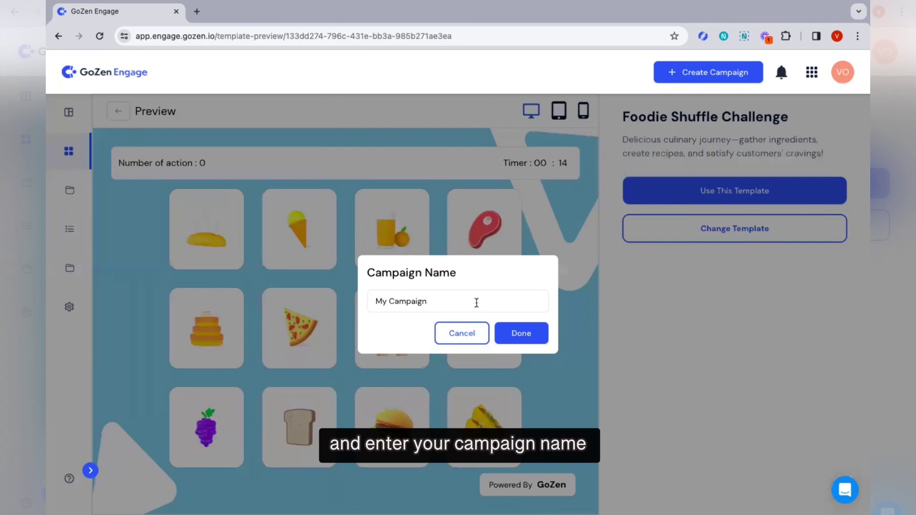
{"action": "key", "text": "BackSpace"}
{"action": "key", "text": "BackSpace"}
{"action": "key", "text": "BackSpace"}
{"action": "key", "text": "BackSpace"}
{"action": "key", "text": "BackSpace"}
{"action": "key", "text": "BackSpace"}
{"action": "key", "text": "BackSpace"}
{"action": "key", "text": "BackSpace"}
{"action": "key", "text": "BackSpace"}
{"action": "key", "text": "BackSpace"}
{"action": "key", "text": "BackSpace"}
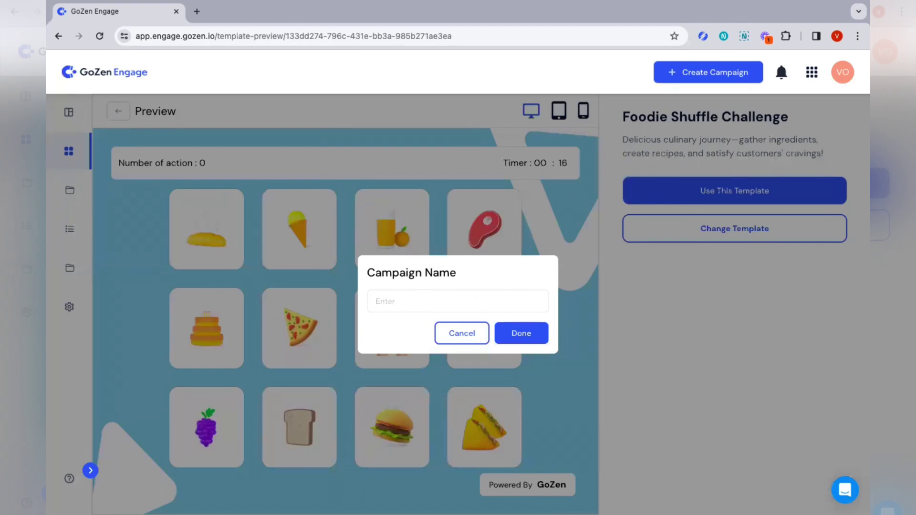
{"action": "type", "text": "Food Shuffle Challege"}
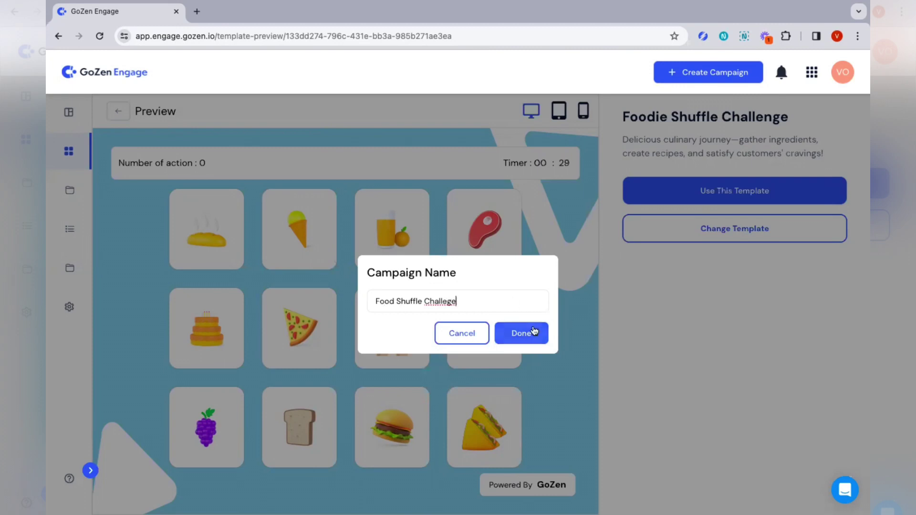
{"action": "key", "text": "BackSpace"}
{"action": "type", "text": "ngage"}
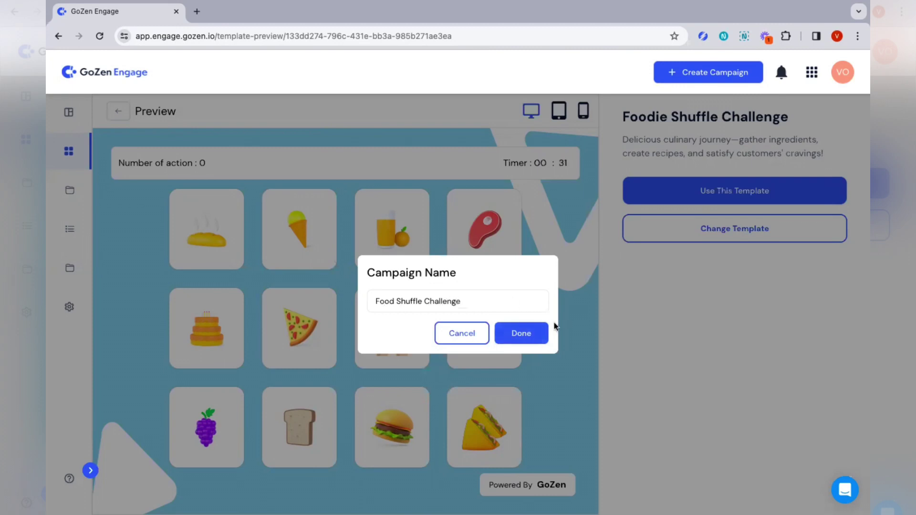
{"action": "left_click", "coordinate": [529, 332]}
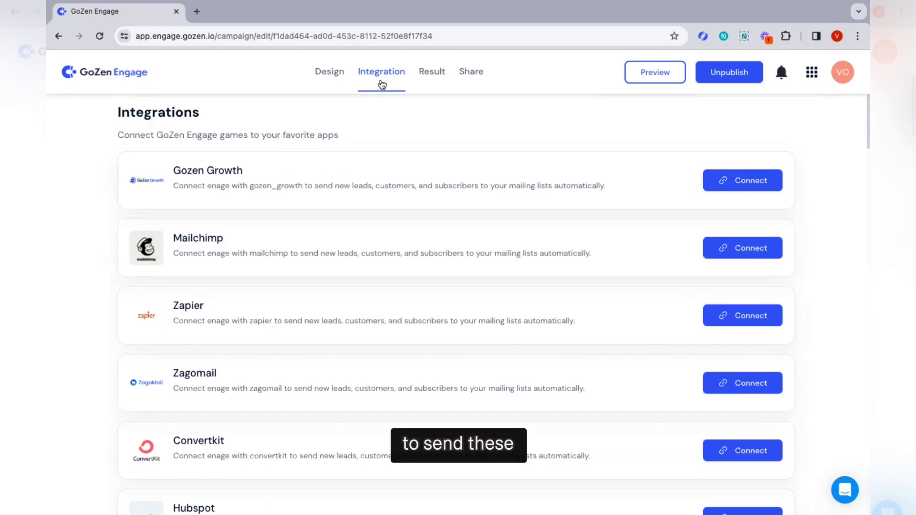
Step: Scroll the Integrations list and start connecting the campaign to ConvertKit
{"action": "scroll", "coordinate": [462, 207], "scroll_direction": "down", "scroll_amount": 6}
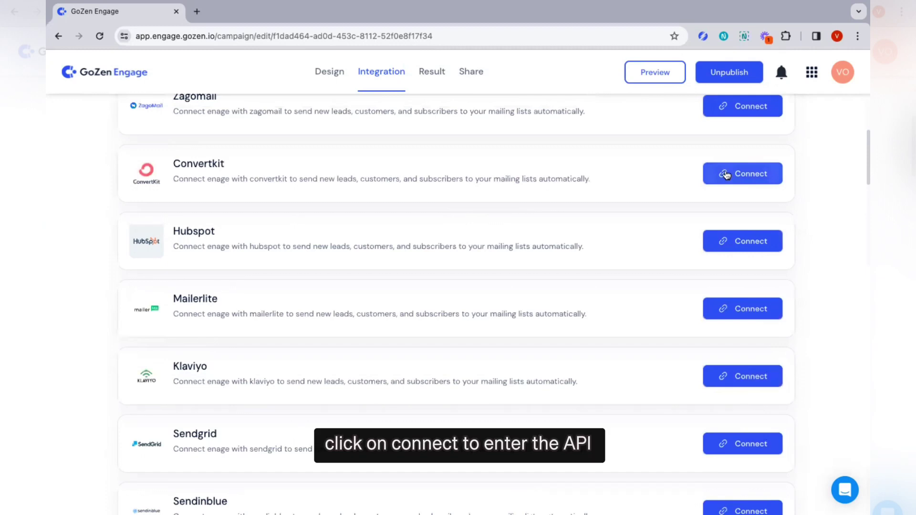
{"action": "left_click", "coordinate": [726, 175]}
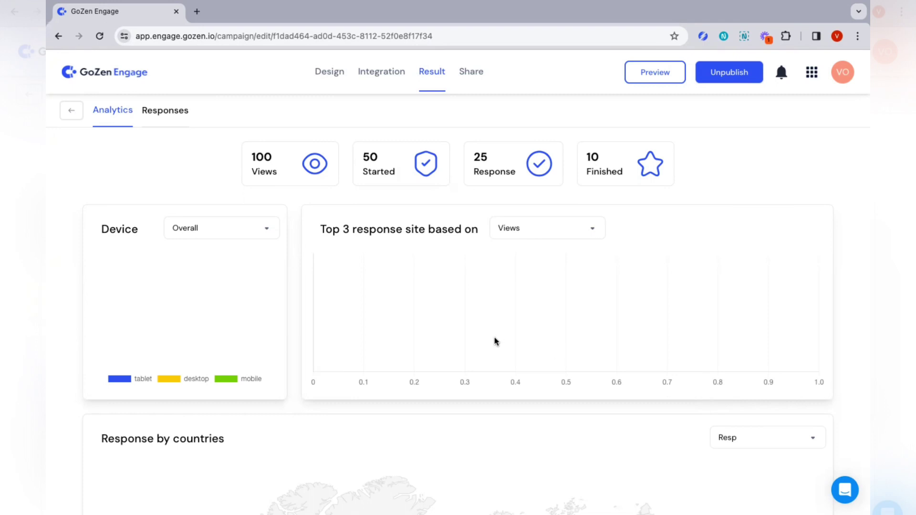
Step: Scroll through the campaign analytics down to the country map and back up
{"action": "scroll", "coordinate": [495, 340], "scroll_direction": "down", "scroll_amount": 2}
{"action": "scroll", "coordinate": [495, 337], "scroll_direction": "down", "scroll_amount": 5}
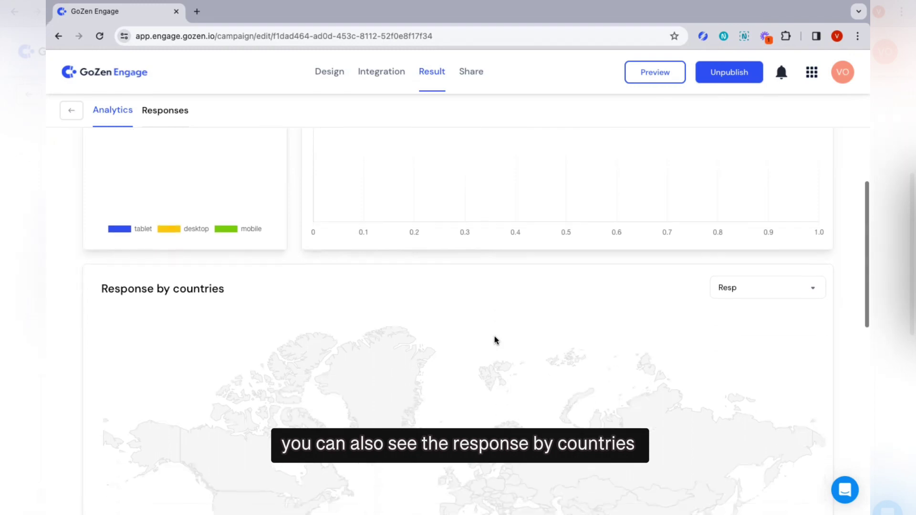
{"action": "scroll", "coordinate": [494, 338], "scroll_direction": "up", "scroll_amount": 7}
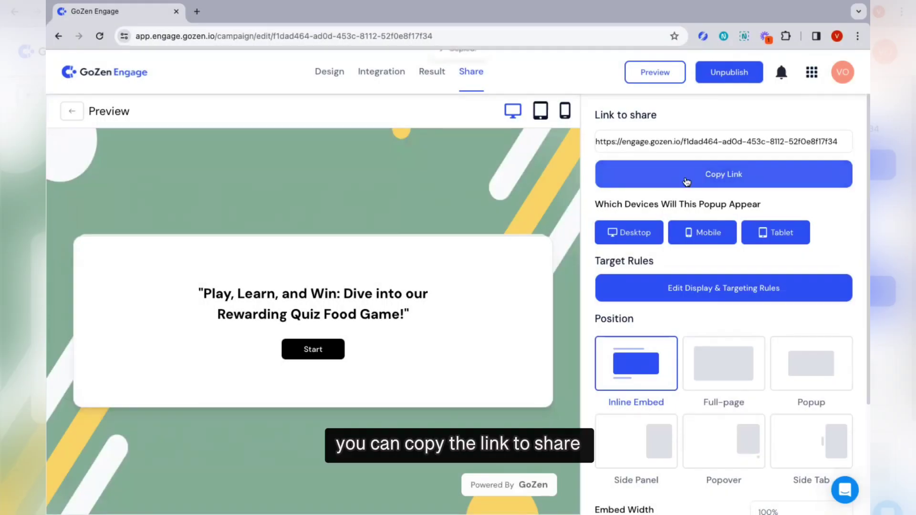
Step: Copy the shareable link and review the 100% width, 450px height embed and domain settings
{"action": "left_click", "coordinate": [684, 180]}
{"action": "scroll", "coordinate": [635, 160], "scroll_direction": "down", "scroll_amount": 3}
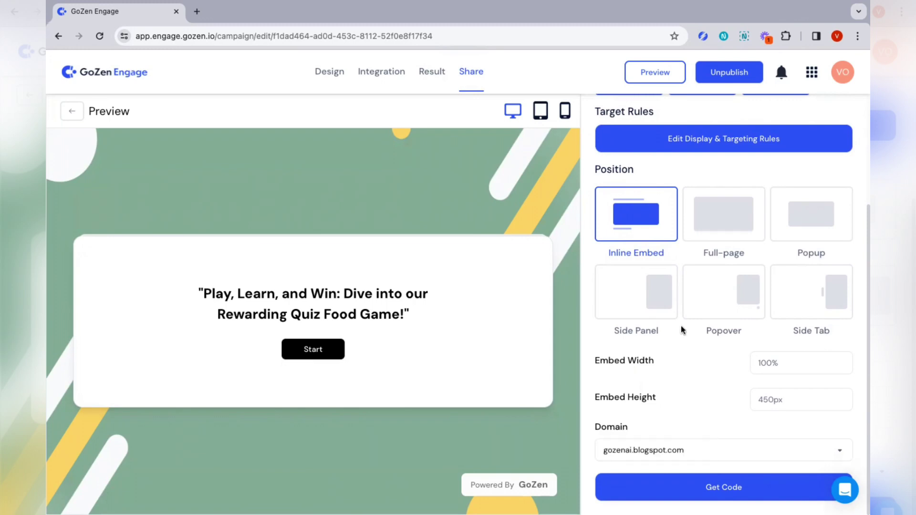
{"action": "scroll", "coordinate": [680, 325], "scroll_direction": "up", "scroll_amount": 1}
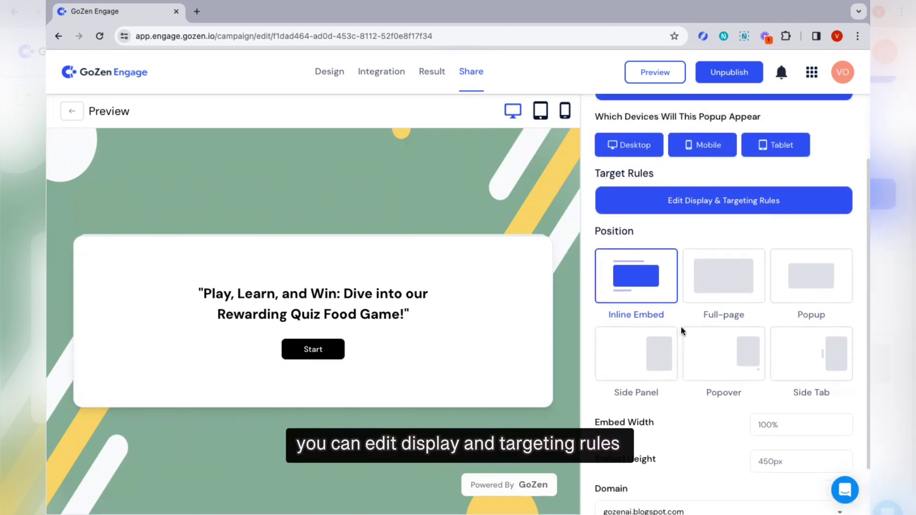
Step: Open the Display & Targeting Rules panel and scroll through its trigger settings
{"action": "left_click", "coordinate": [744, 198]}
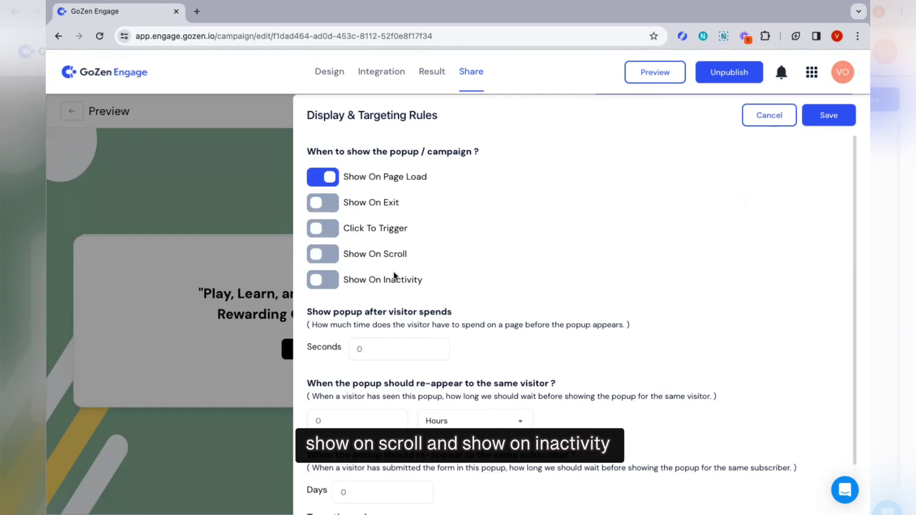
{"action": "scroll", "coordinate": [432, 347], "scroll_direction": "down", "scroll_amount": 3}
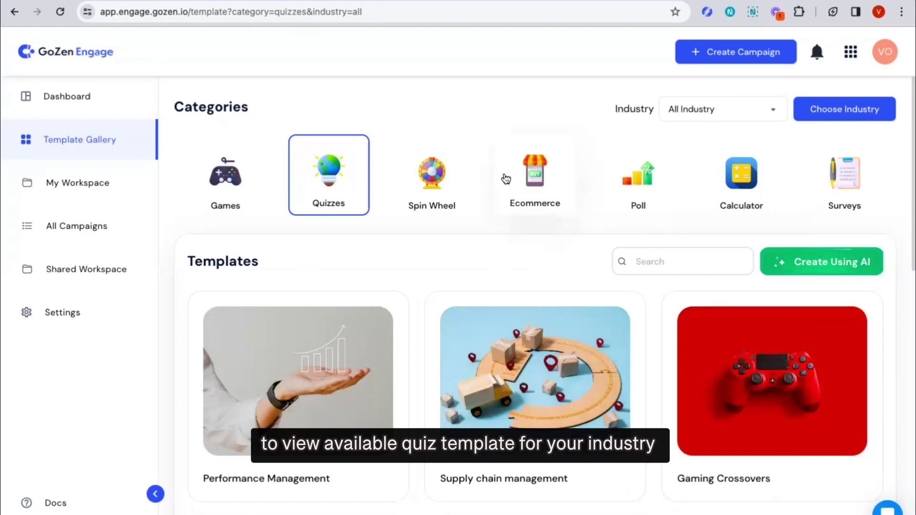
Step: Preview the International Cuisines template from the Quizzes gallery
{"action": "mouse_move", "coordinate": [578, 415]}
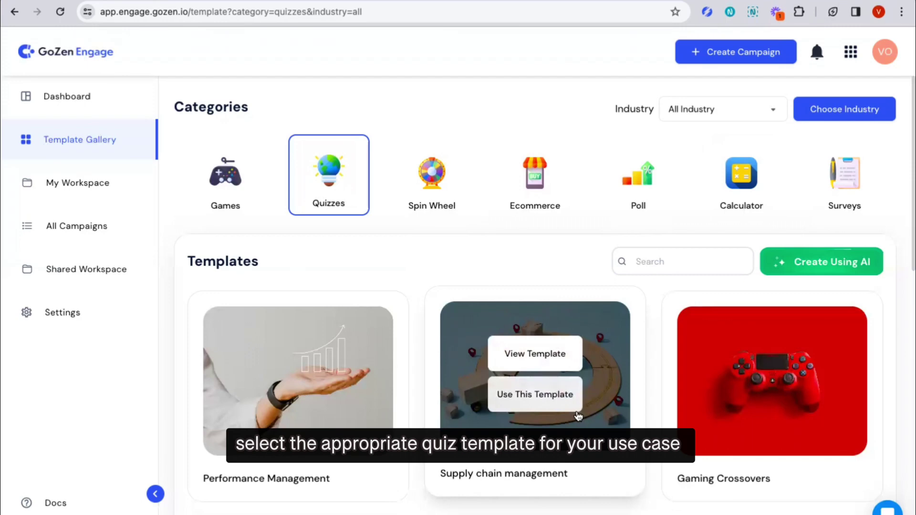
{"action": "scroll", "coordinate": [577, 413], "scroll_direction": "down", "scroll_amount": 5}
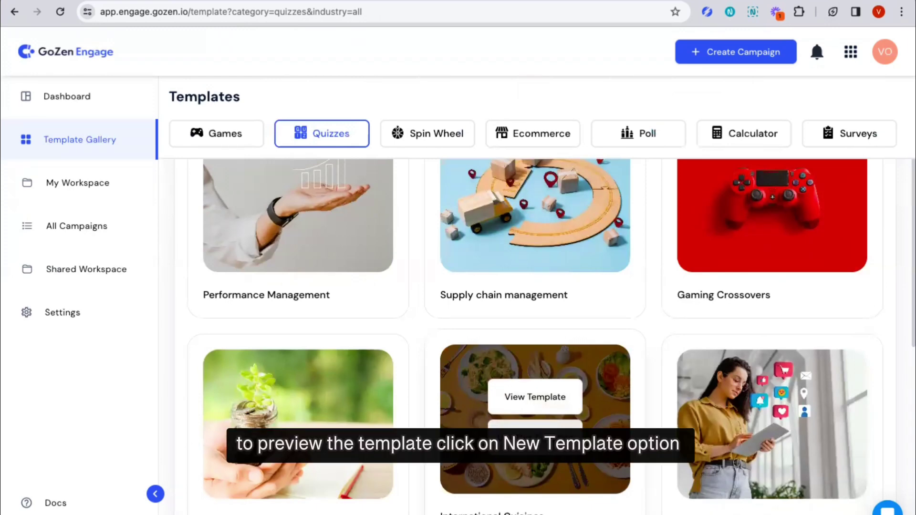
{"action": "left_click", "coordinate": [547, 401]}
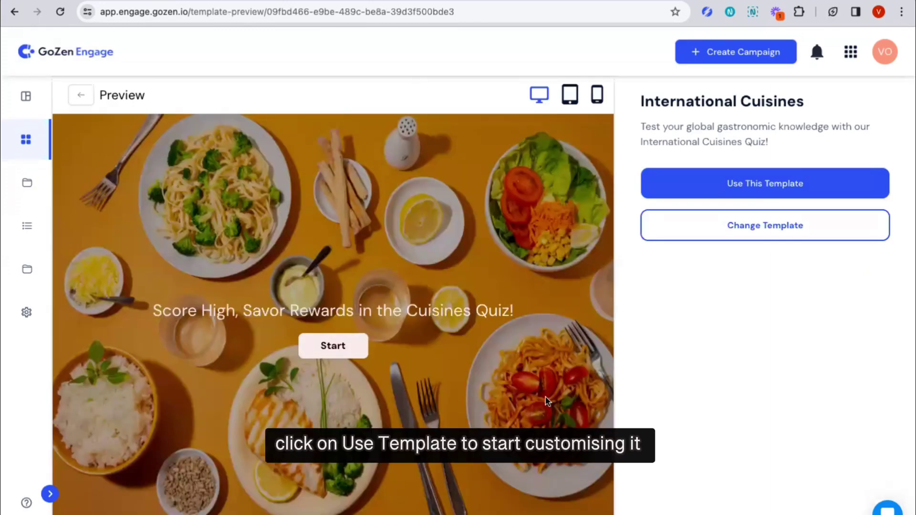
Step: Create 'My Campaign' from the International Cuisines quiz template in the workspace folder
{"action": "left_click", "coordinate": [796, 185]}
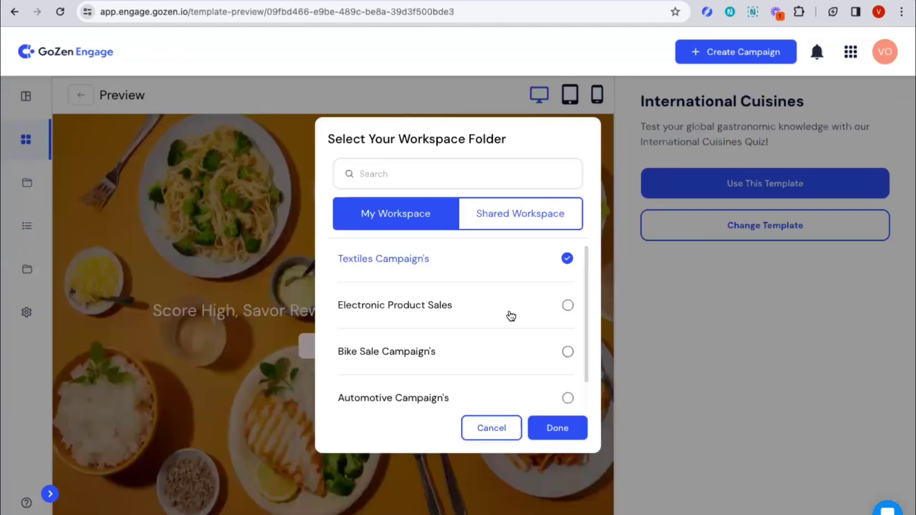
{"action": "left_click", "coordinate": [558, 426]}
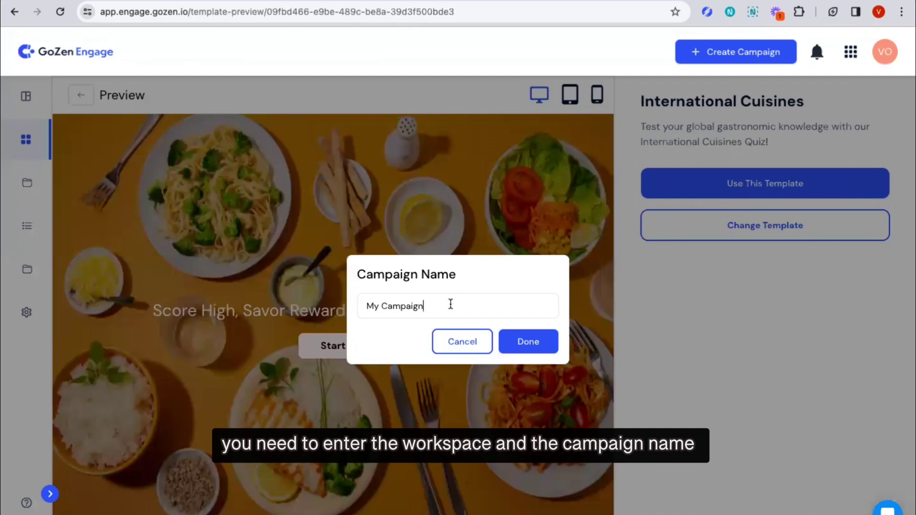
{"action": "left_click", "coordinate": [523, 343]}
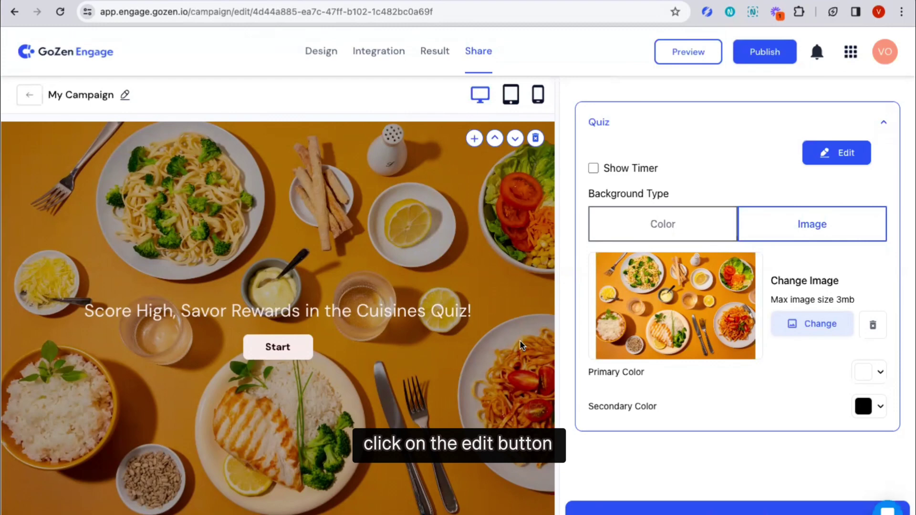
Step: Open the Editor Template from Quiz settings to show the start screen's header, description and cover image
{"action": "left_click", "coordinate": [840, 152]}
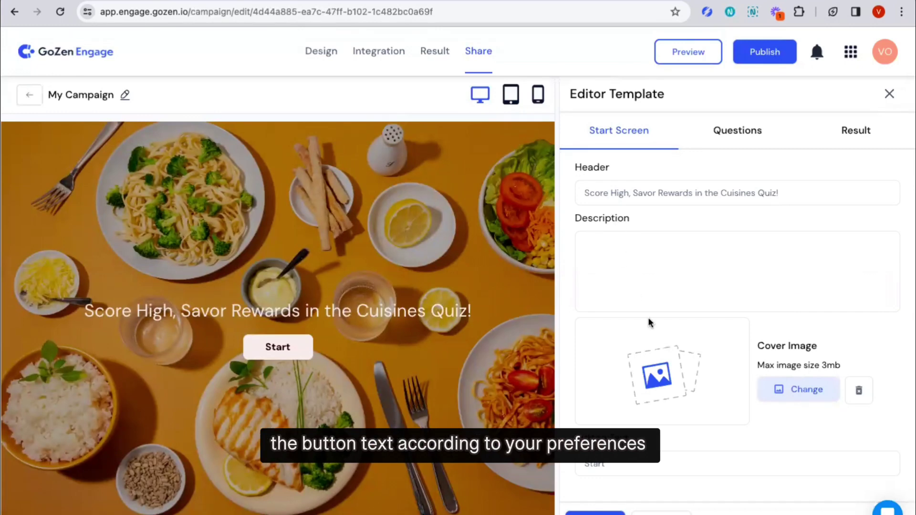
Step: Look through Question - 1's sushi answer options, then scroll through Result Page 1 settings
{"action": "left_click", "coordinate": [729, 136]}
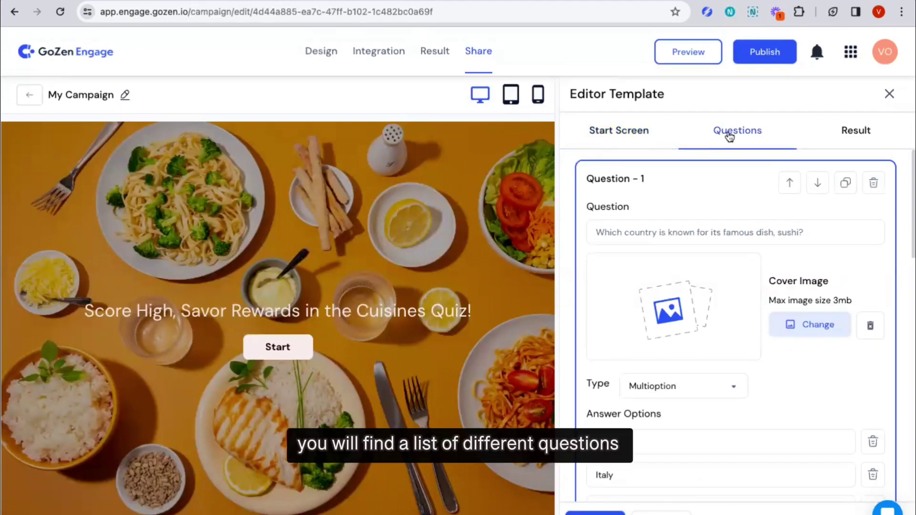
{"action": "scroll", "coordinate": [737, 285], "scroll_direction": "down", "scroll_amount": 3}
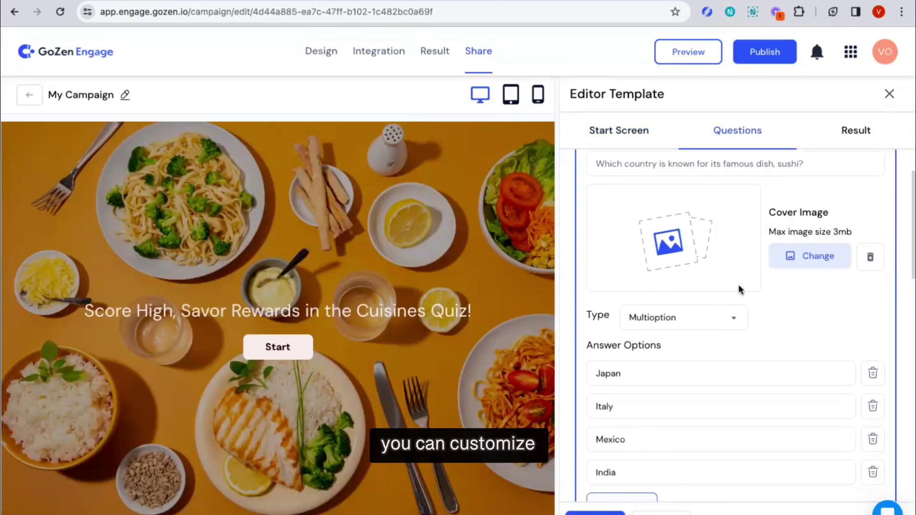
{"action": "scroll", "coordinate": [739, 288], "scroll_direction": "down", "scroll_amount": 3}
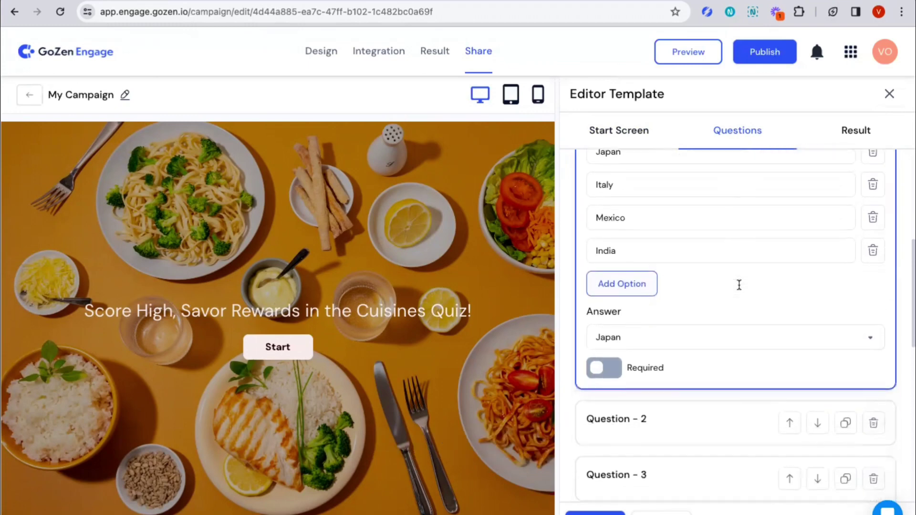
{"action": "scroll", "coordinate": [740, 289], "scroll_direction": "up", "scroll_amount": 6}
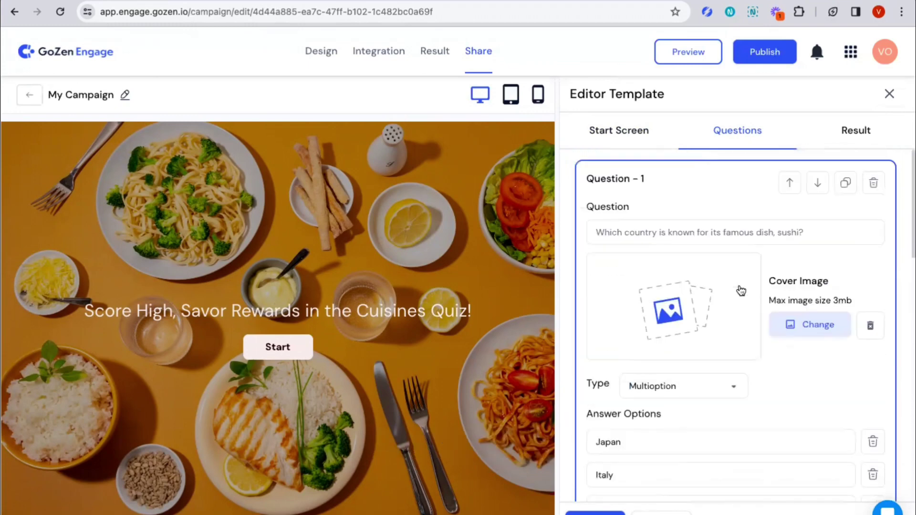
{"action": "left_click", "coordinate": [857, 131]}
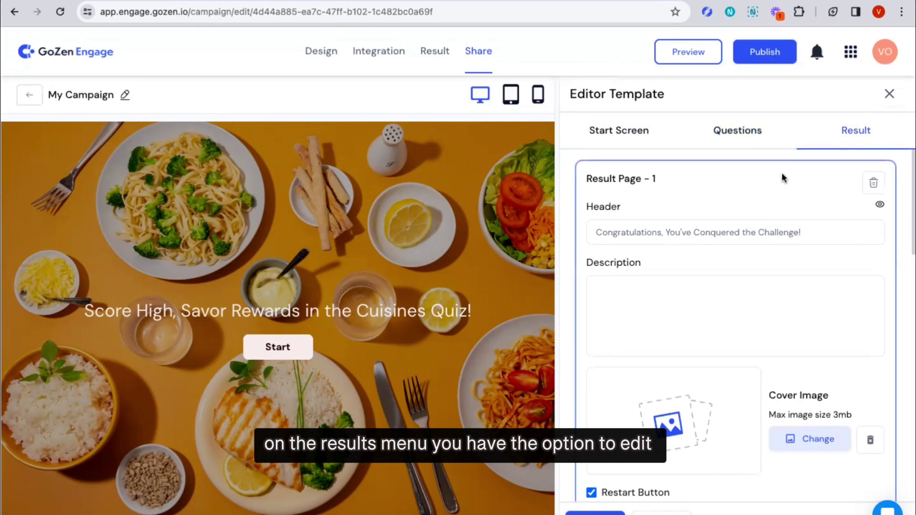
{"action": "scroll", "coordinate": [732, 280], "scroll_direction": "down", "scroll_amount": 3}
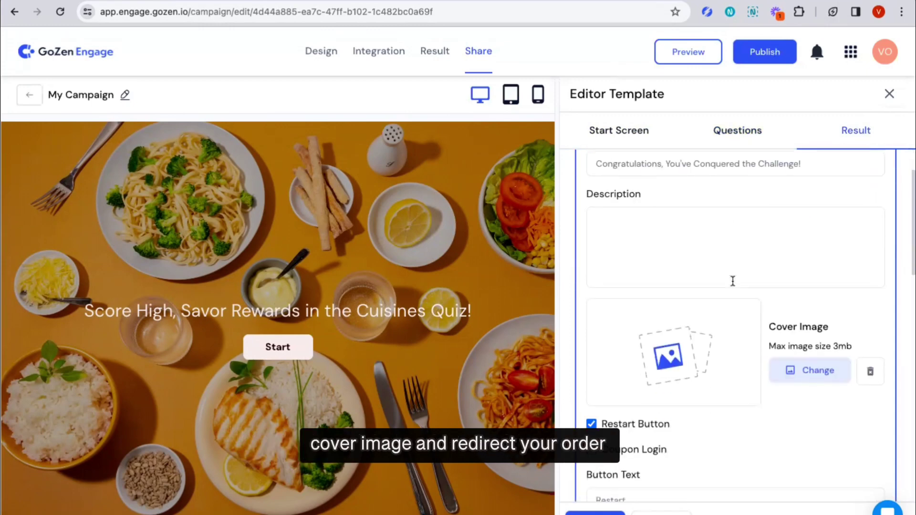